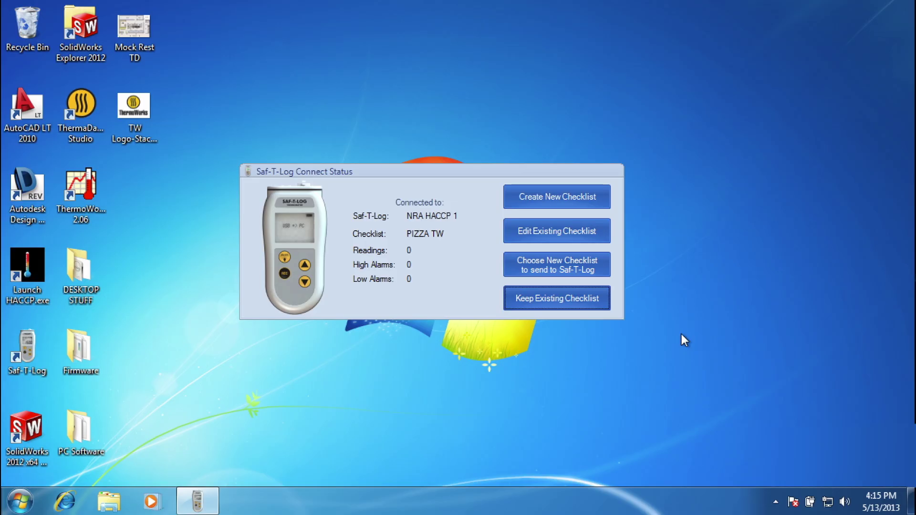
Step: Start a new blank checklist with its default New User entry
{"action": "left_click", "coordinate": [578, 198]}
Step: Rename the default user to Randy, then add users including Tom and a fifth named 'J…'
{"action": "left_click", "coordinate": [134, 140]}
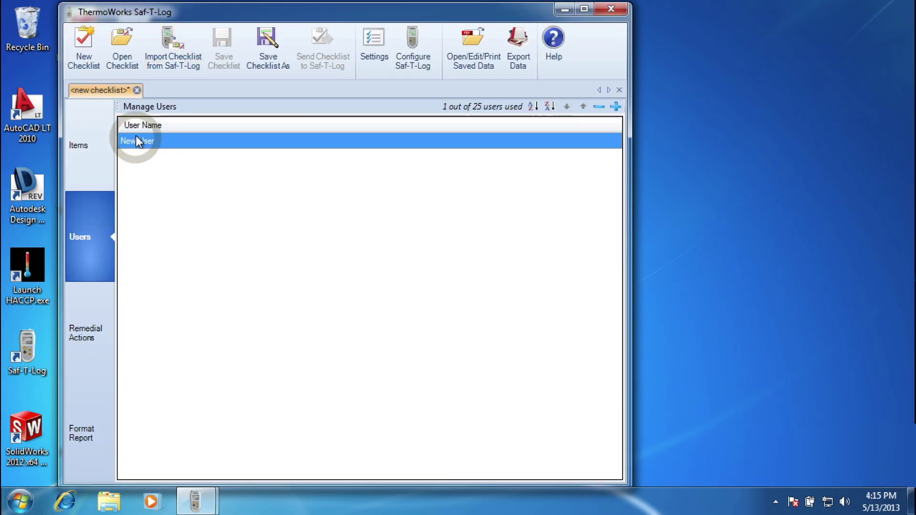
{"action": "type", "text": "Randy"}
{"action": "left_click", "coordinate": [616, 106]}
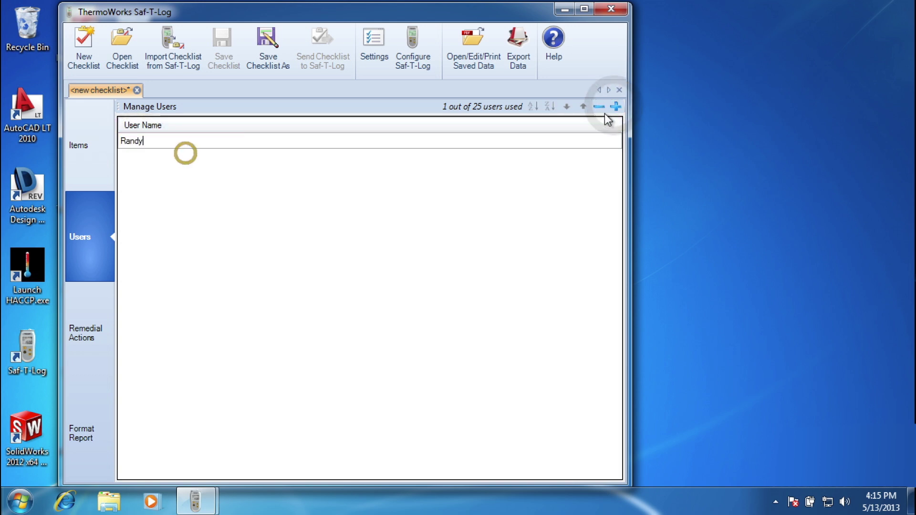
{"action": "left_click", "coordinate": [185, 154]}
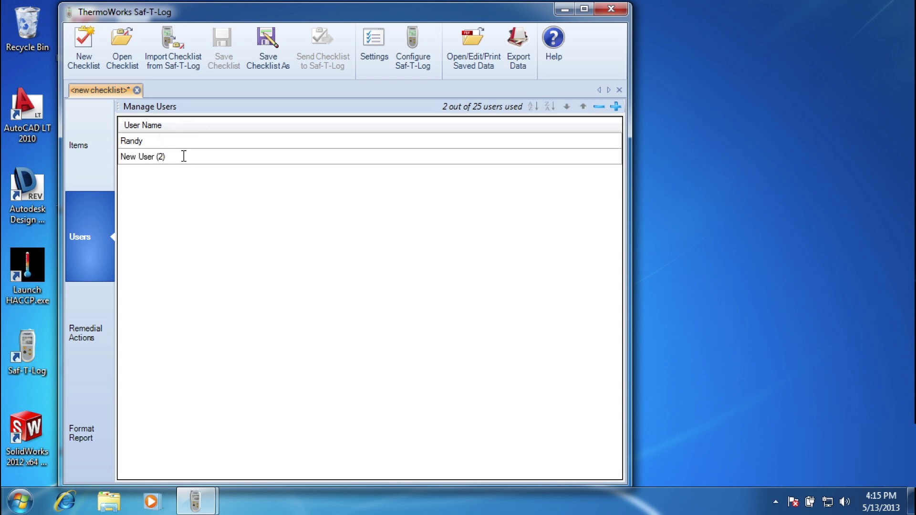
{"action": "type", "text": "Tom"}
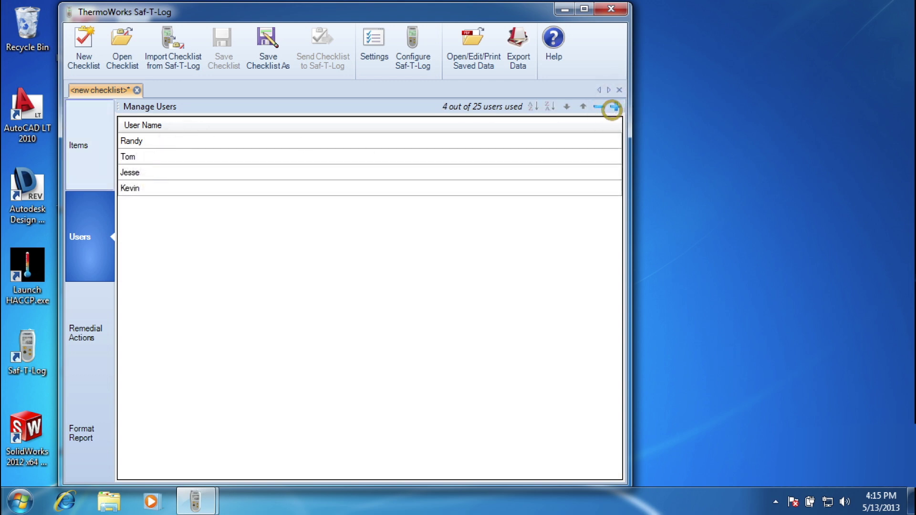
{"action": "left_click", "coordinate": [613, 110]}
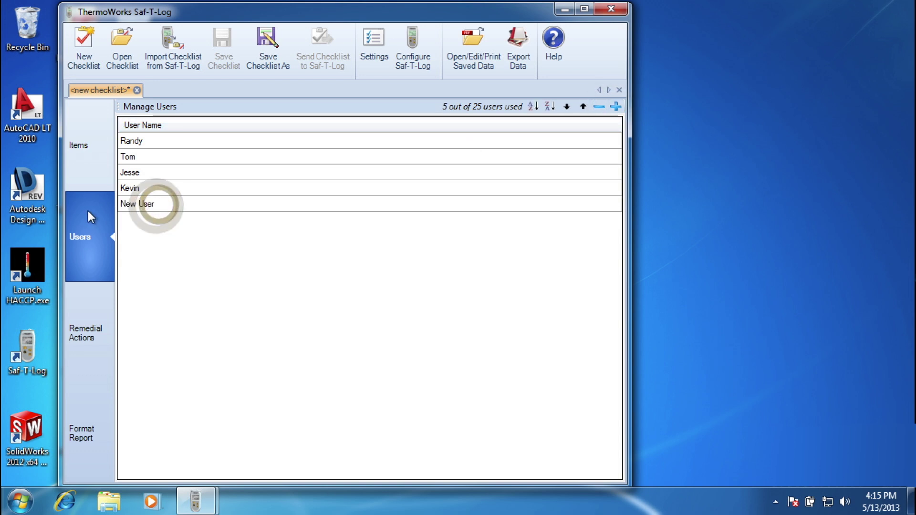
{"action": "left_click", "coordinate": [157, 208]}
{"action": "left_click", "coordinate": [158, 205]}
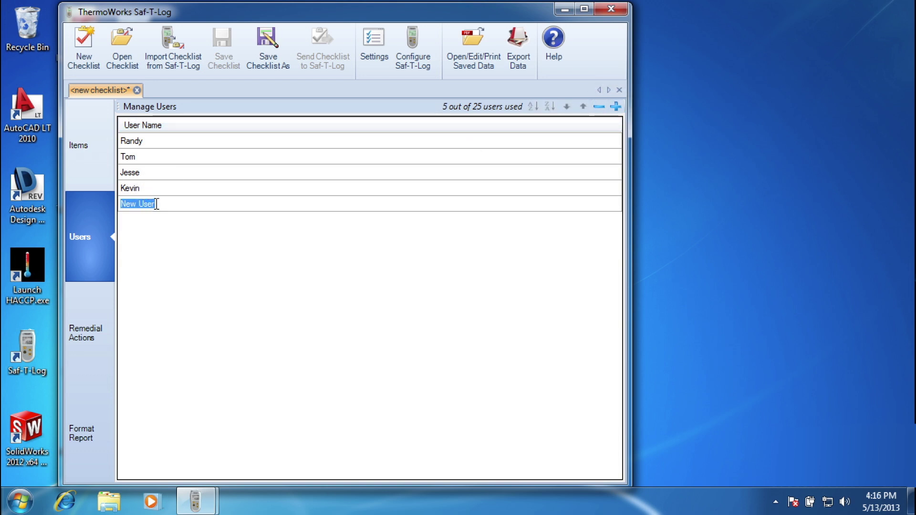
{"action": "type", "text": "Jason"}
Step: Rename the first food item to Salami with a 41 °F high limit
{"action": "left_click", "coordinate": [94, 170]}
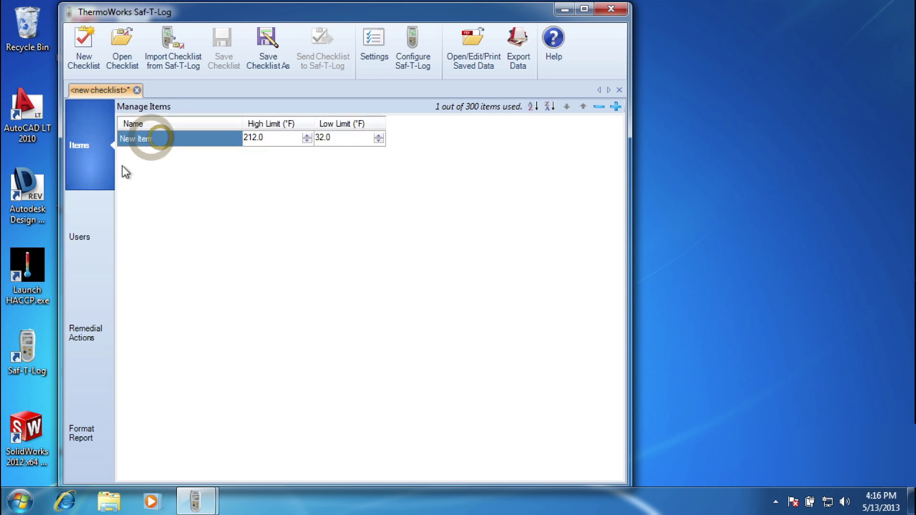
{"action": "left_click", "coordinate": [150, 137]}
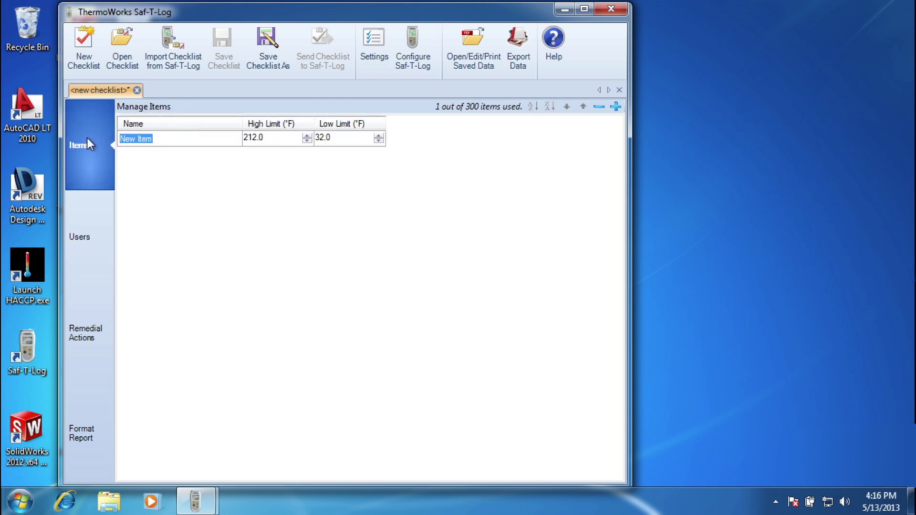
{"action": "type", "text": "Salami"}
{"action": "key", "text": "Return"}
{"action": "key", "text": "Tab"}
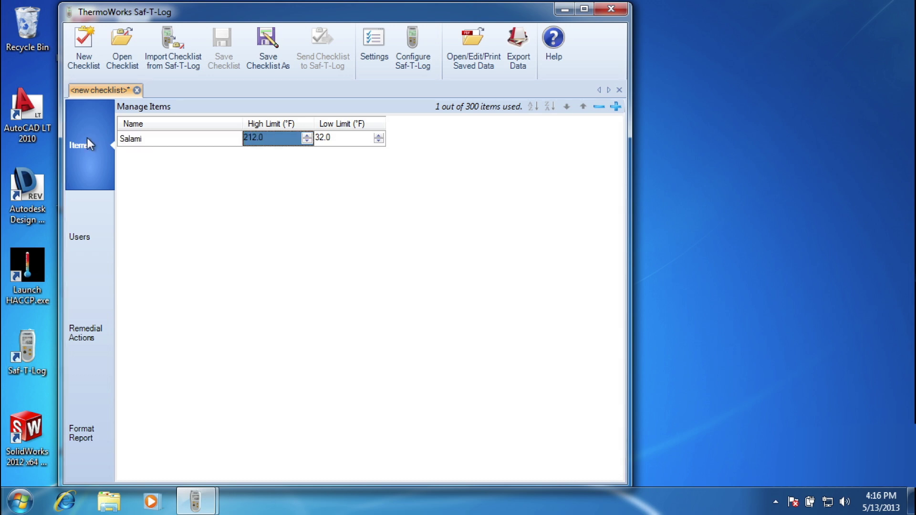
{"action": "left_click", "coordinate": [270, 138]}
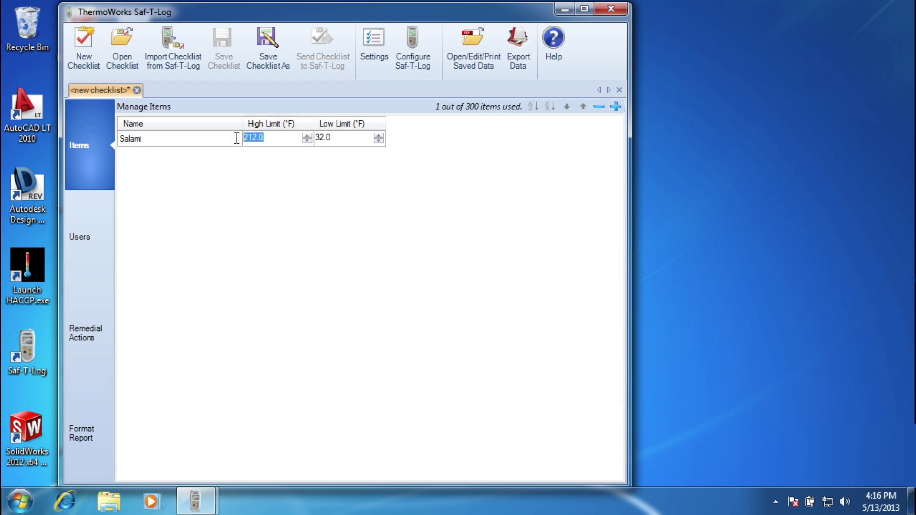
{"action": "type", "text": "41"}
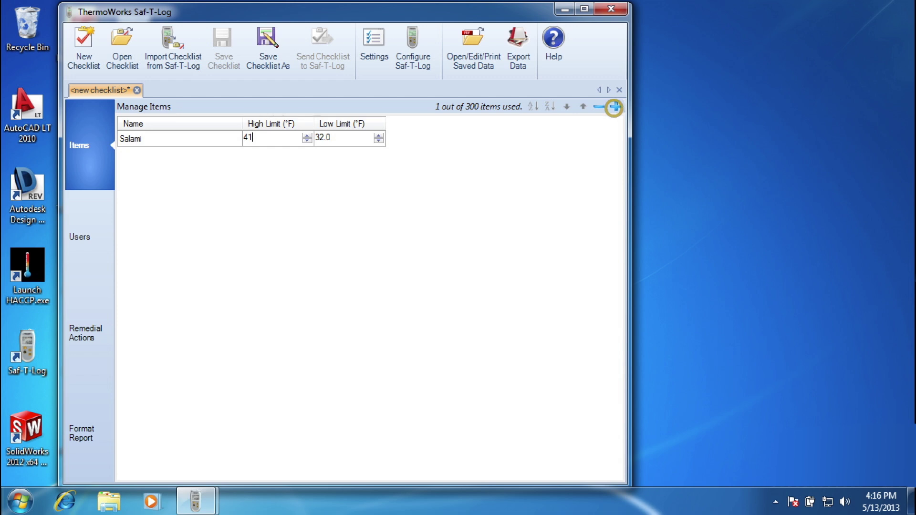
Step: Add BBQ Sauce and the remaining items through Red Onions, each with a 41.0 °F high limit
{"action": "left_click", "coordinate": [615, 107]}
{"action": "key", "text": "BackSpace"}
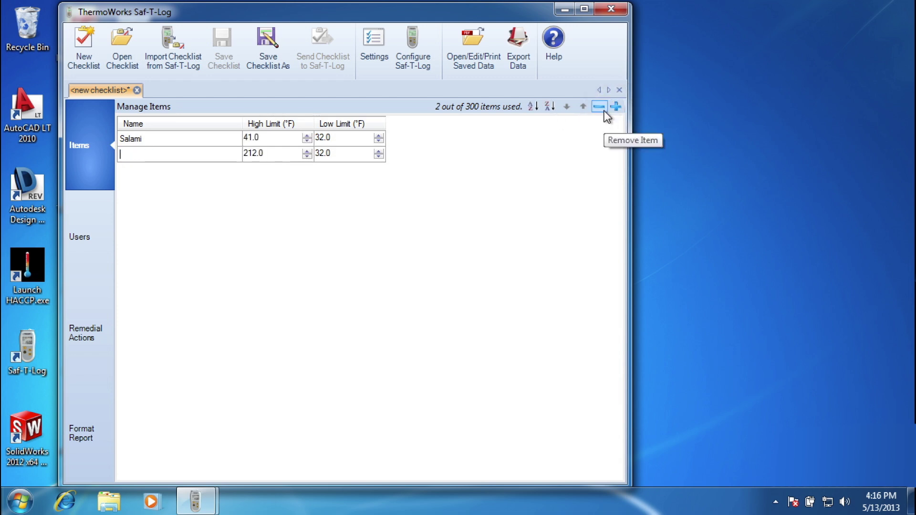
{"action": "type", "text": "BBQ Sauce"}
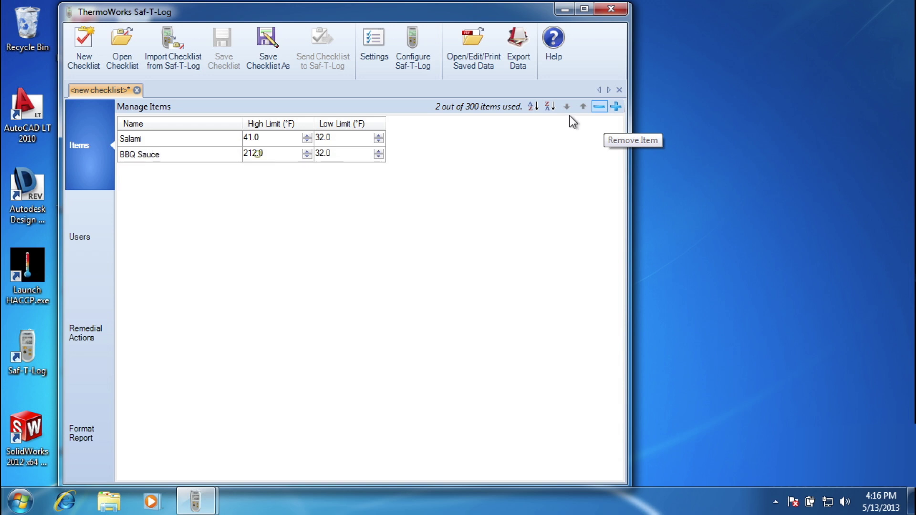
{"action": "left_click", "coordinate": [259, 154]}
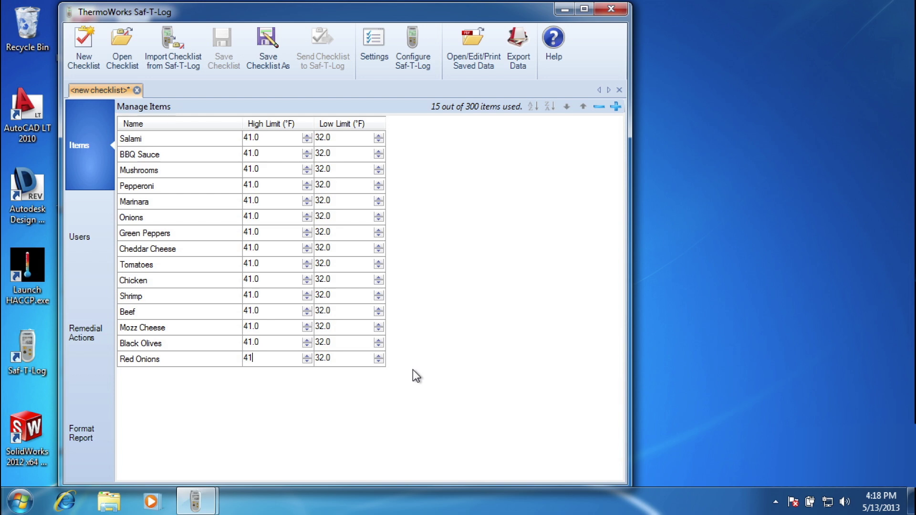
{"action": "key", "text": "Return"}
{"action": "left_click", "coordinate": [86, 333]}
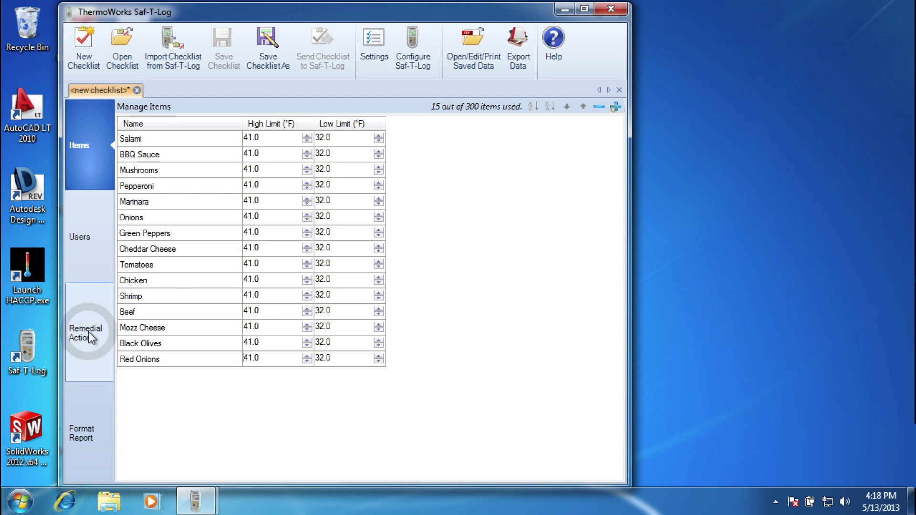
Step: Add 'Added Ice' as the first remedial action
{"action": "left_click", "coordinate": [616, 108]}
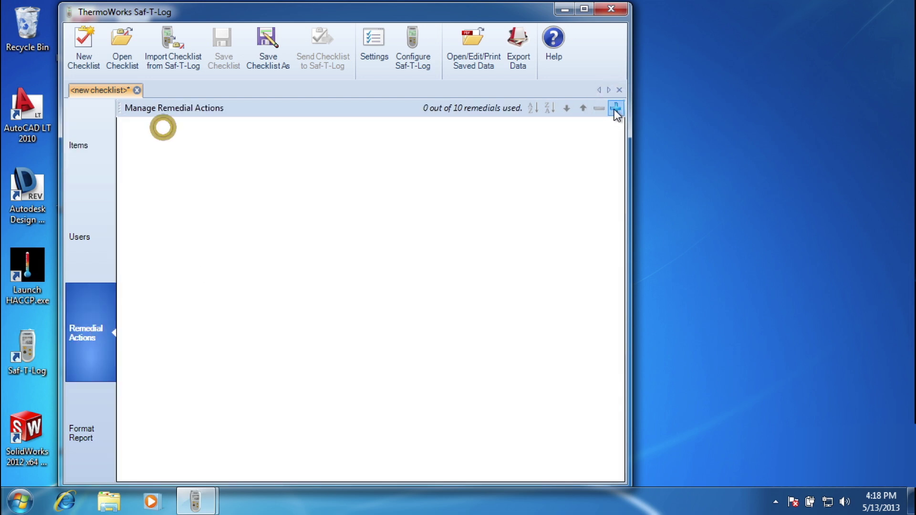
{"action": "left_click", "coordinate": [166, 127]}
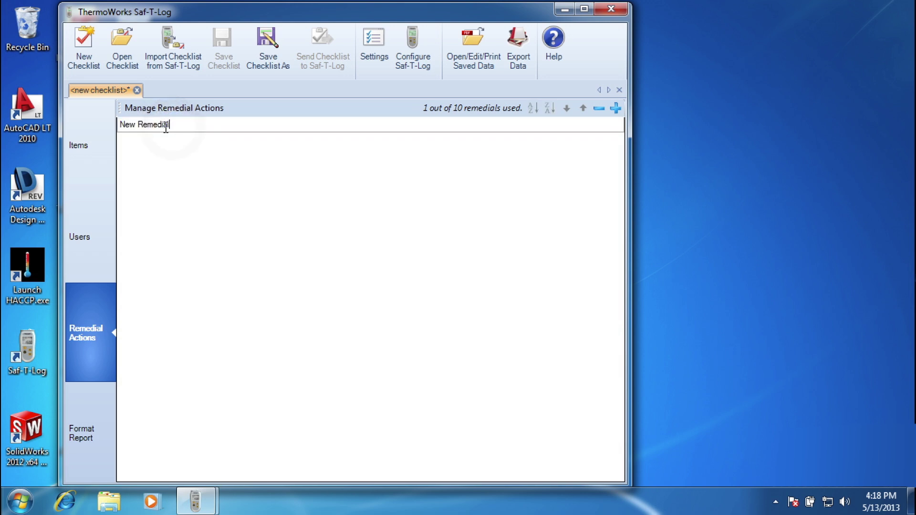
{"action": "left_click_drag", "start_coordinate": [166, 126], "coordinate": [104, 127]}
{"action": "type", "text": "Ade"}
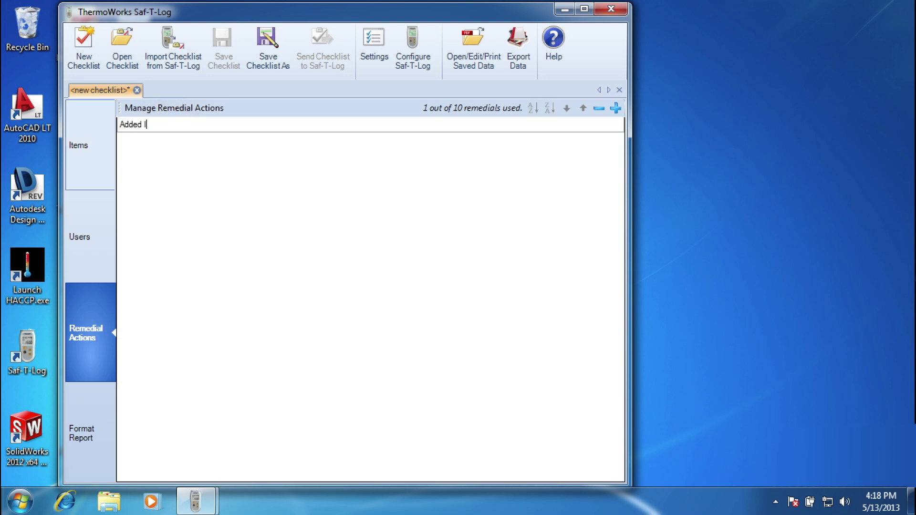
{"action": "type", "text": "ed Ice"}
{"action": "key", "text": "Return"}
Step: Replace the second remedial action's placeholder with 'Threw Out'
{"action": "left_click", "coordinate": [616, 108]}
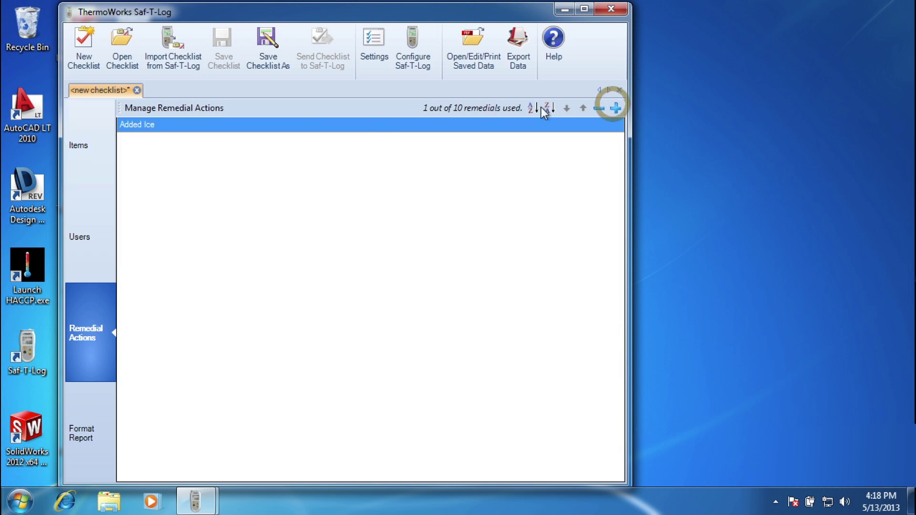
{"action": "left_click", "coordinate": [161, 140]}
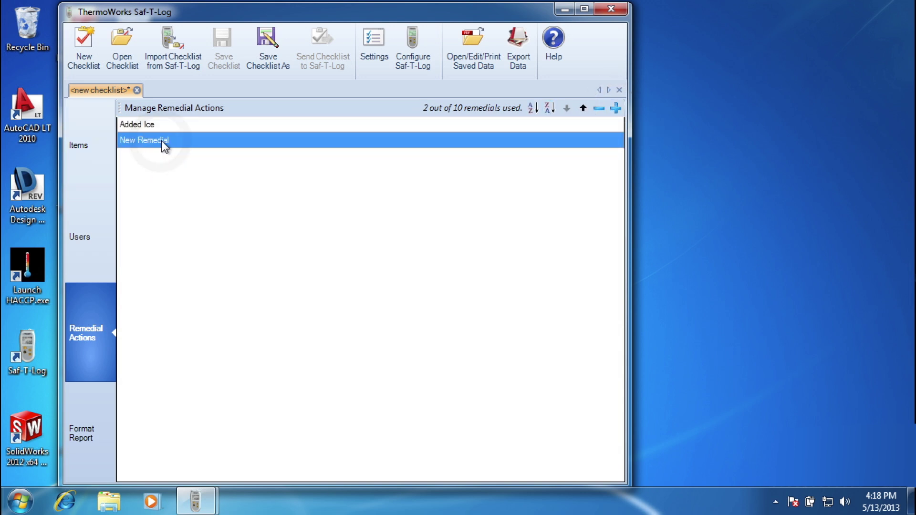
{"action": "left_click", "coordinate": [174, 140]}
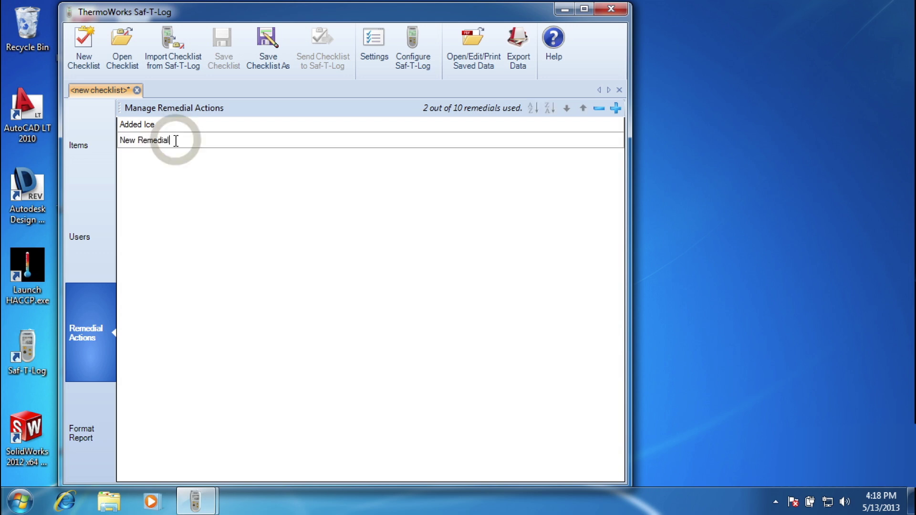
{"action": "left_click_drag", "start_coordinate": [176, 140], "coordinate": [104, 142]}
{"action": "key", "text": "BackSpace"}
{"action": "type", "text": "Threw Out"}
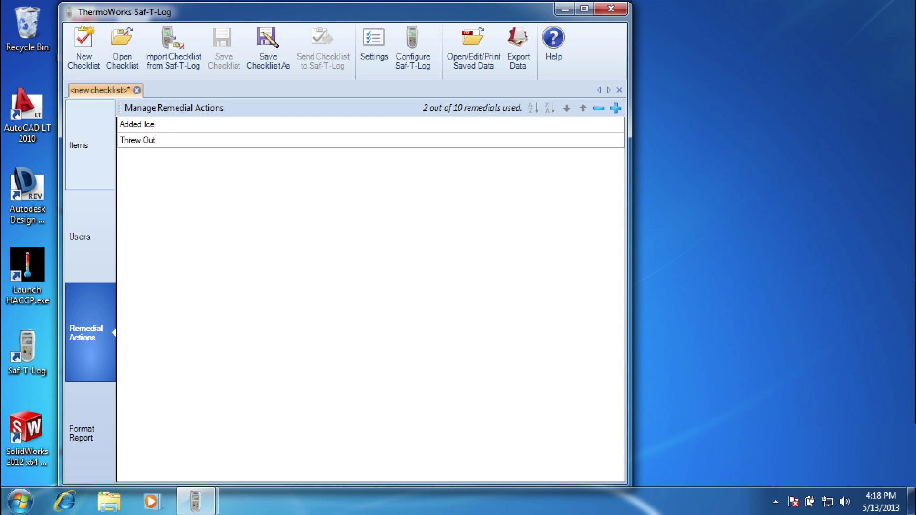
{"action": "key", "text": "Return"}
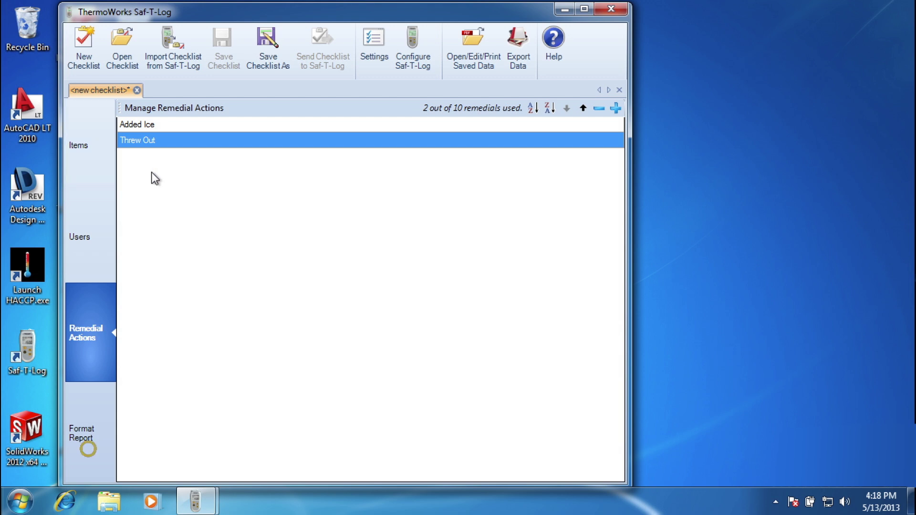
Step: Fill the report header with ThermoWorks Pizza, its address lines and the NRA Pizza location
{"action": "left_click", "coordinate": [226, 125]}
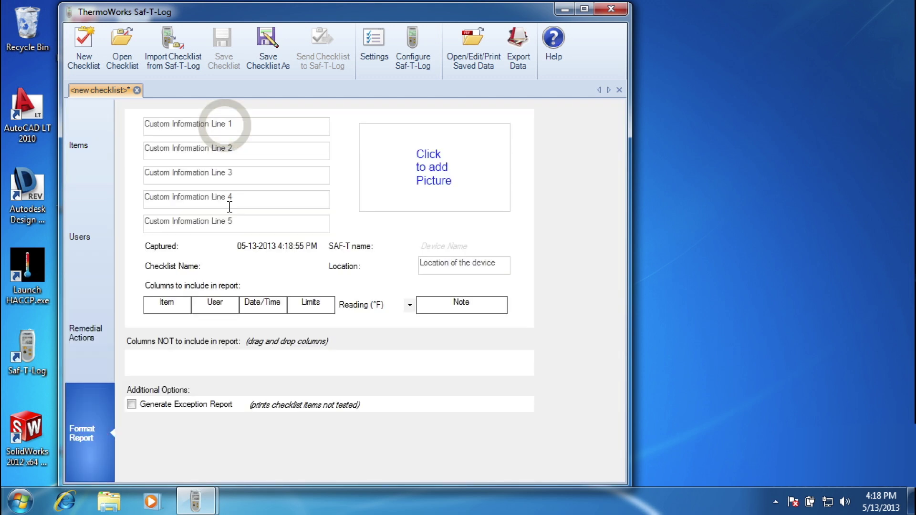
{"action": "type", "text": "ThermoW"}
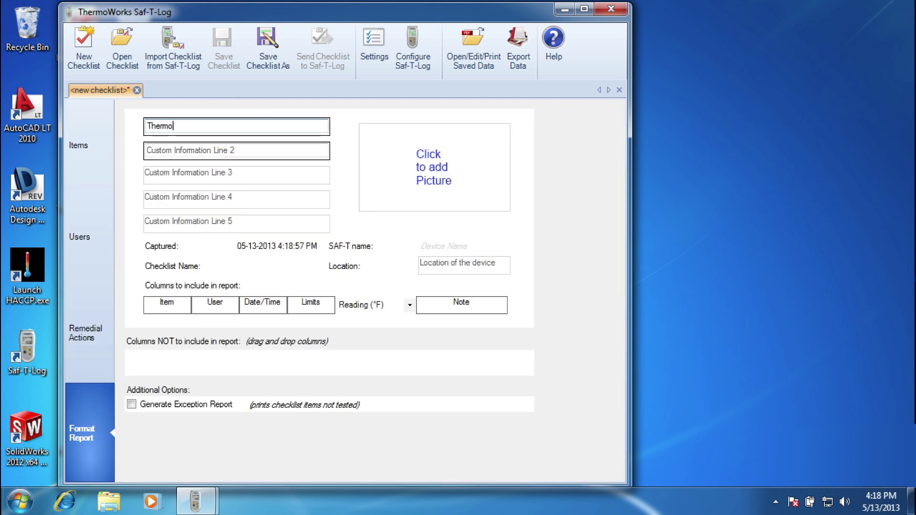
{"action": "type", "text": "orks Pizza"}
{"action": "key", "text": "Tab"}
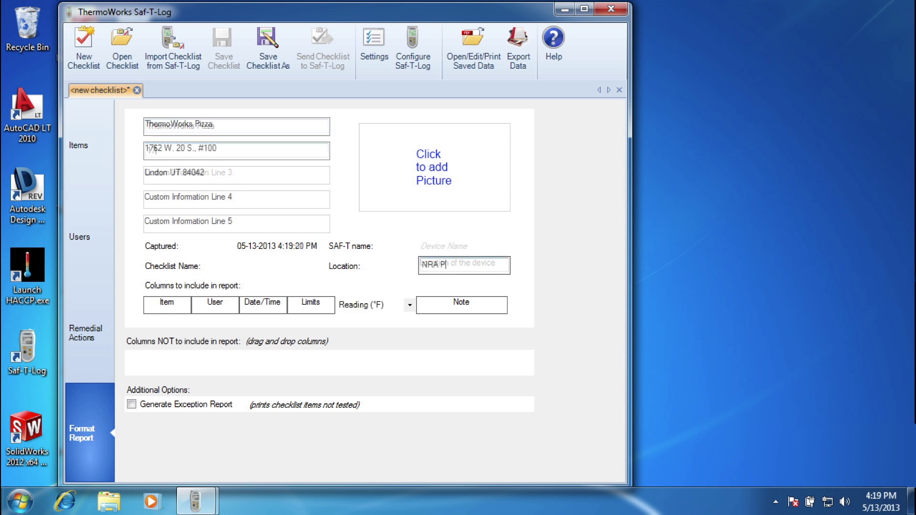
{"action": "type", "text": "za"}
Step: Load the TW Logo-Stacked HIGH RES image as the report logo
{"action": "left_click", "coordinate": [423, 202]}
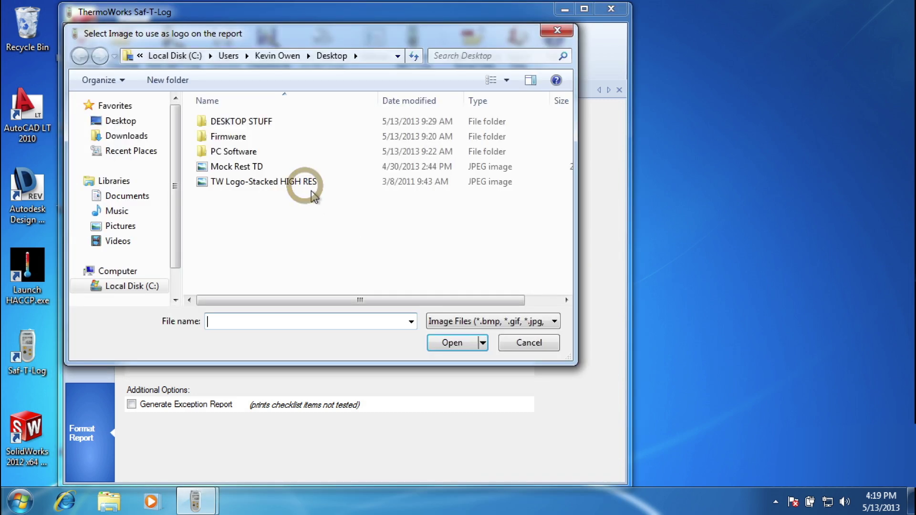
{"action": "left_click", "coordinate": [306, 185]}
{"action": "left_click", "coordinate": [438, 341]}
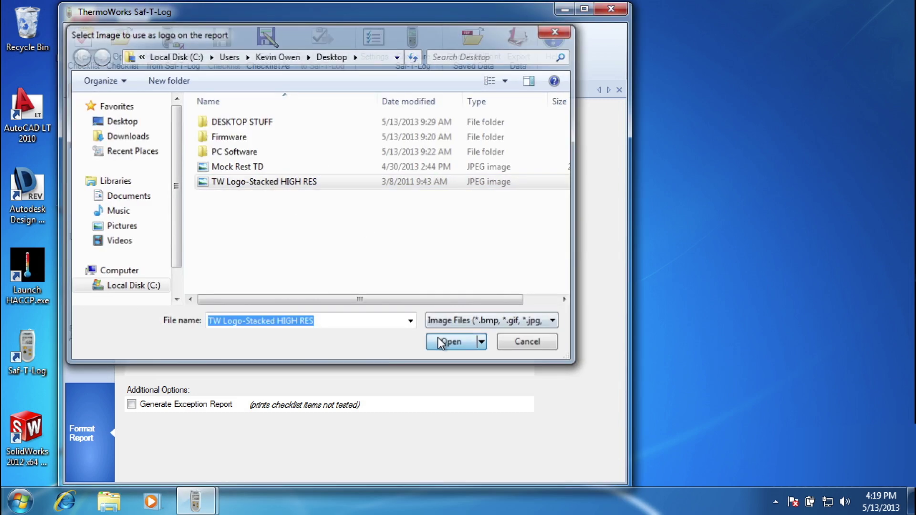
Step: Save the checklist as ThermoWorks Pizza
{"action": "left_click", "coordinate": [275, 52]}
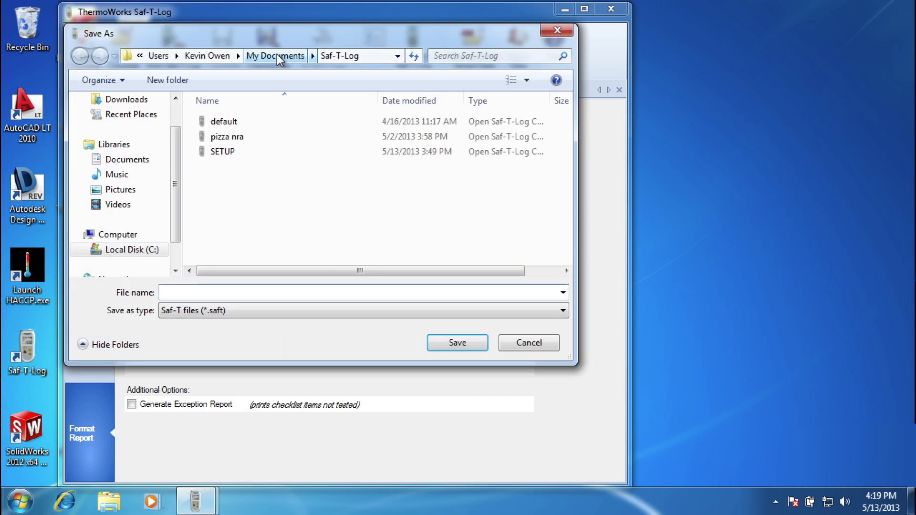
{"action": "type", "text": "ThermoWorks Pizza"}
{"action": "key", "text": "Return"}
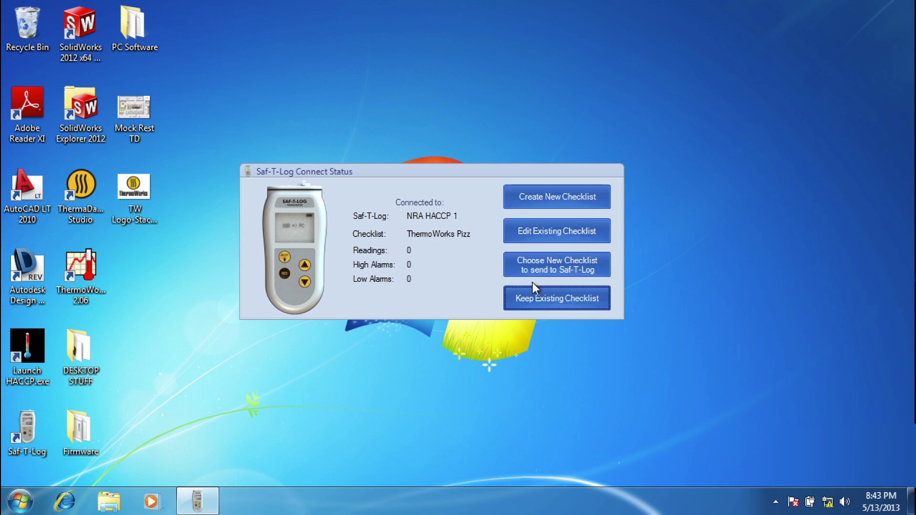
Step: Choose the ThermoWorks Pizza checklist file and confirm sending it to the Saf-T-Log
{"action": "left_click", "coordinate": [534, 265]}
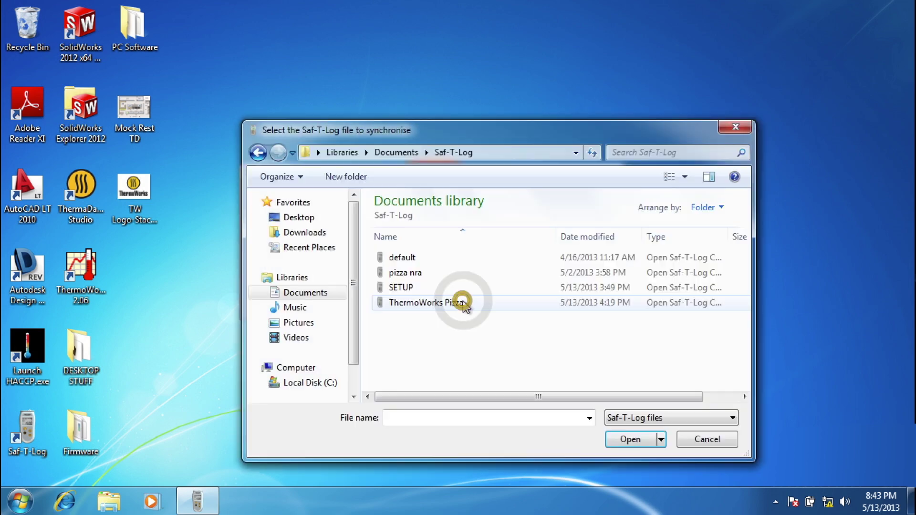
{"action": "left_click", "coordinate": [455, 303]}
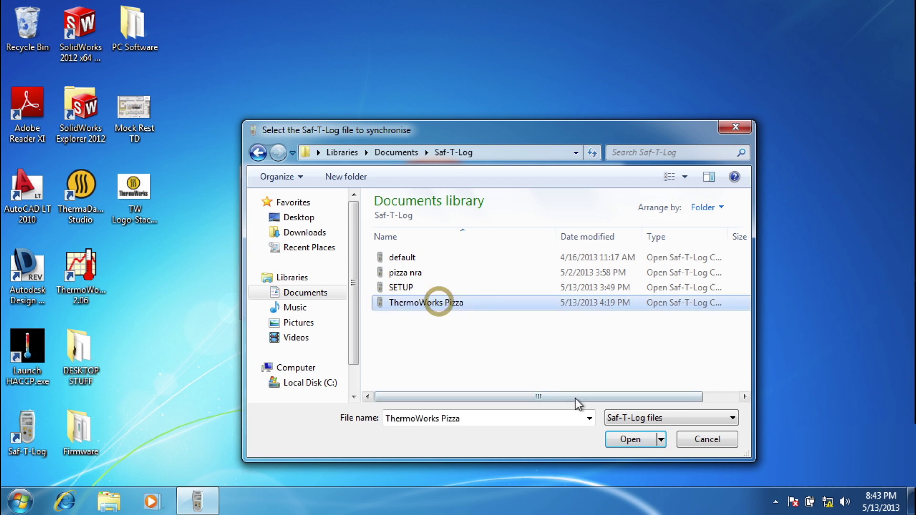
{"action": "left_click", "coordinate": [619, 436]}
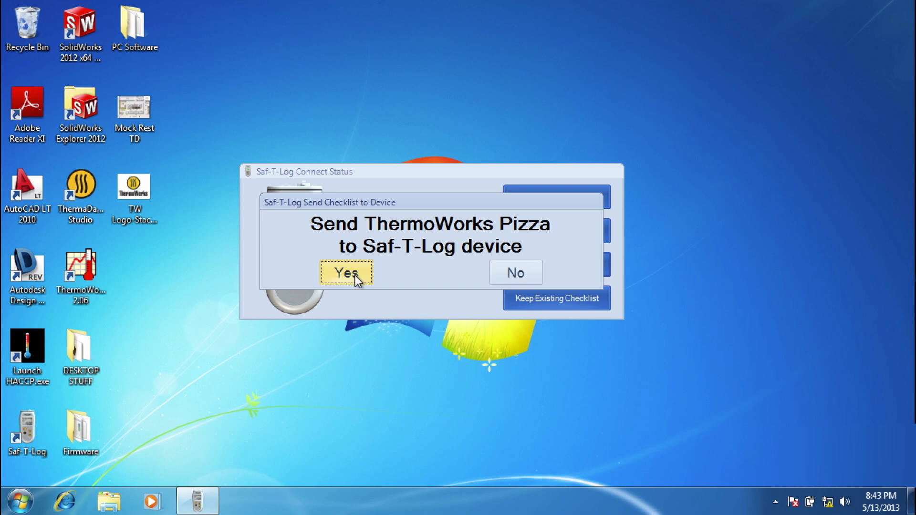
{"action": "left_click", "coordinate": [355, 276]}
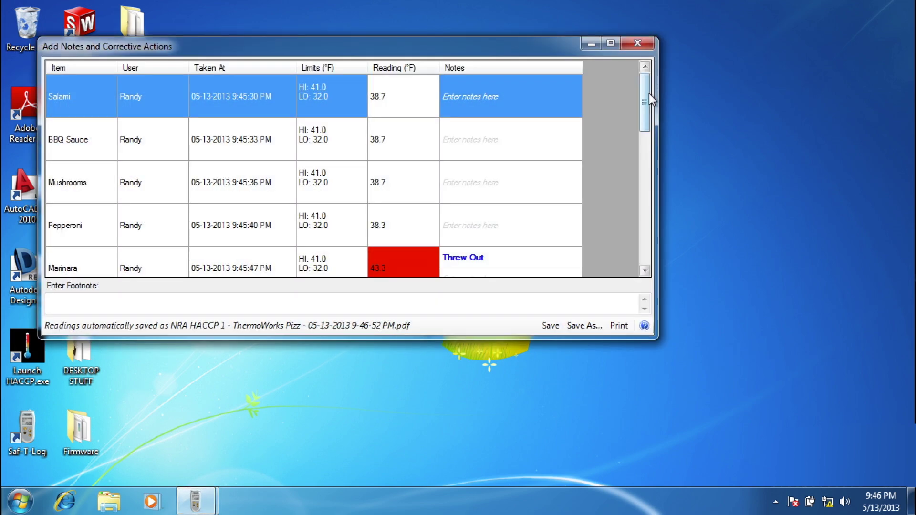
Step: Add the note 'Replaced After Test' to the out-of-limit Marinara reading
{"action": "left_click_drag", "start_coordinate": [649, 94], "coordinate": [641, 123]}
{"action": "left_click", "coordinate": [474, 194]}
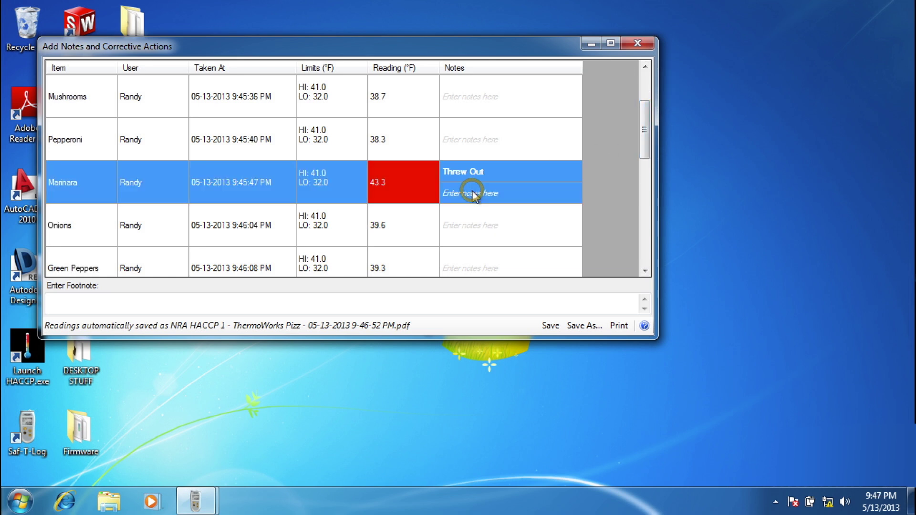
{"action": "type", "text": "Rep"}
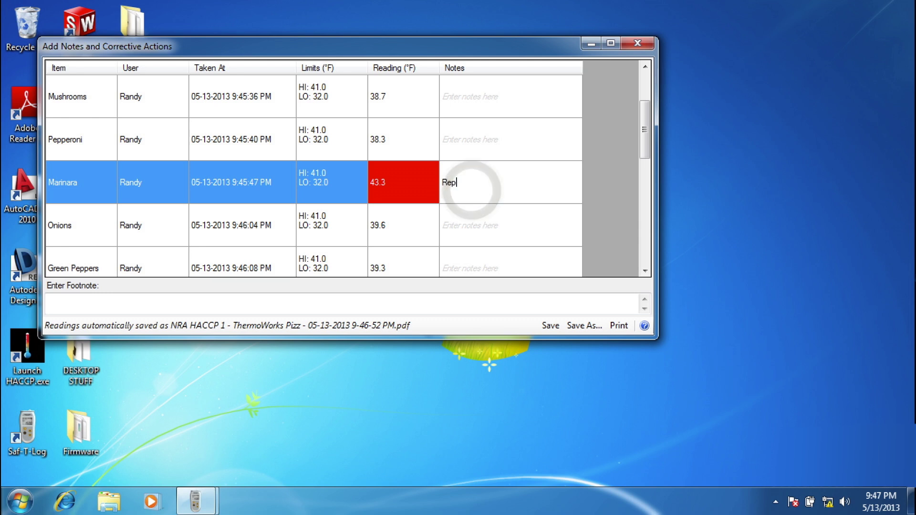
{"action": "type", "text": "laced After Test"}
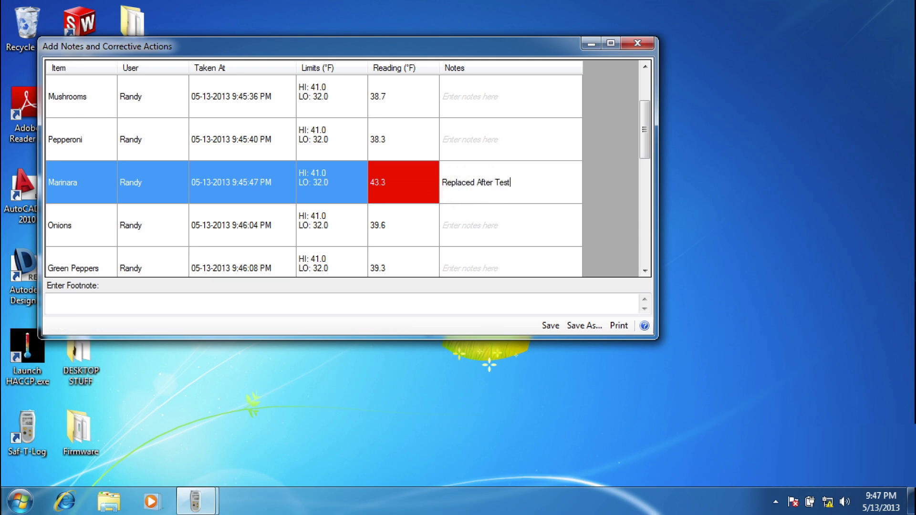
{"action": "key", "text": "Return"}
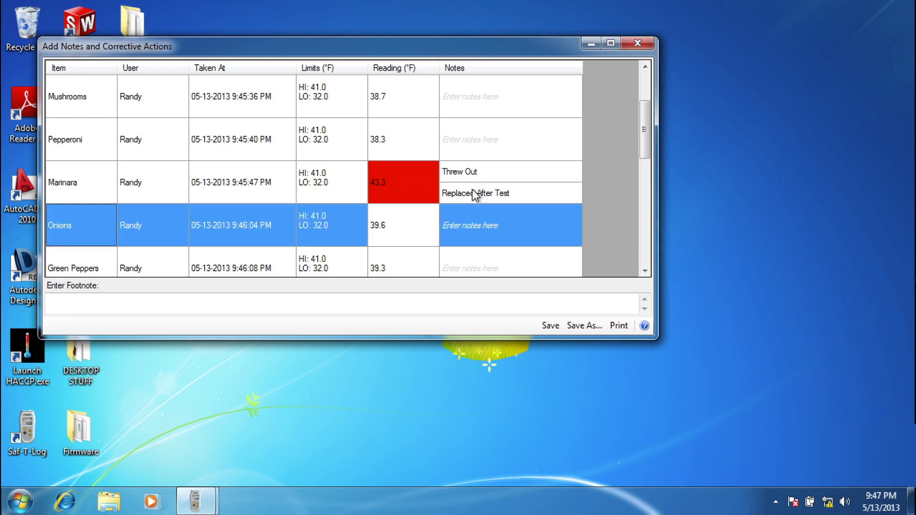
{"action": "left_click", "coordinate": [570, 322]}
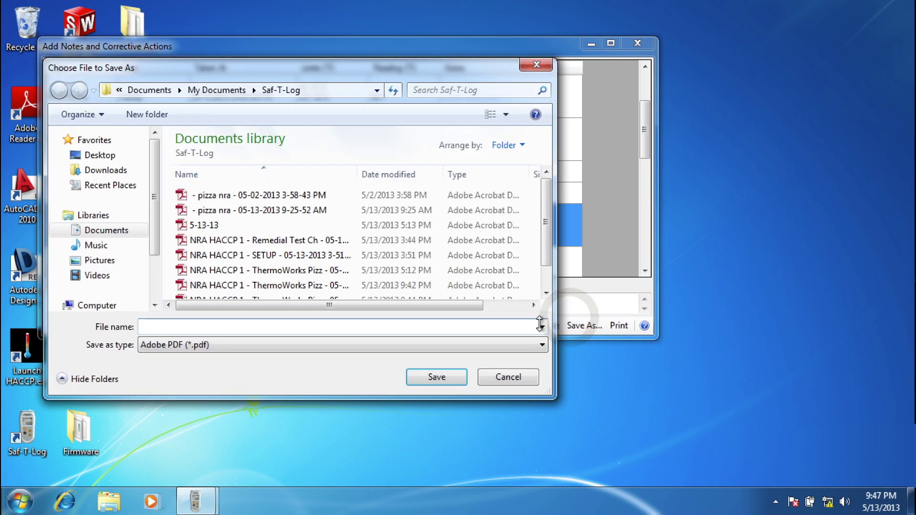
Step: Save the readings report as PIZZA CHECK and print it
{"action": "type", "text": "P"}
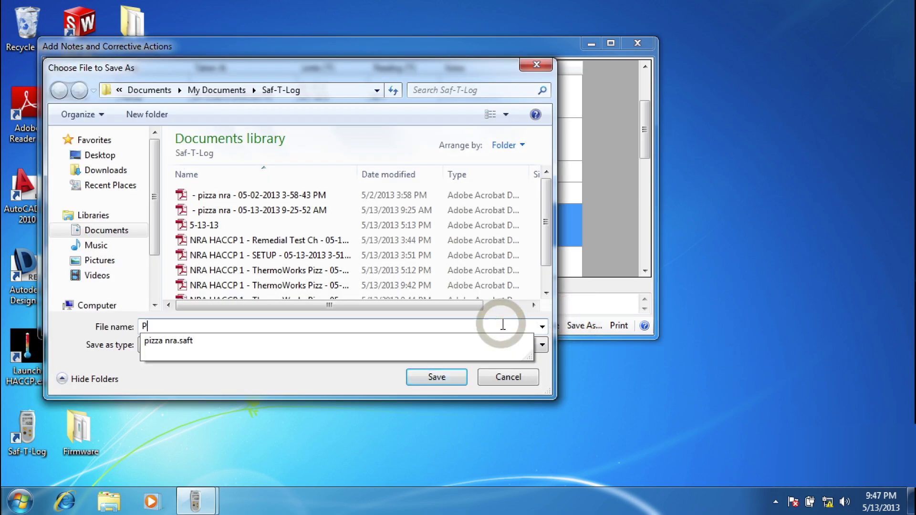
{"action": "type", "text": "iZZA CHECK"}
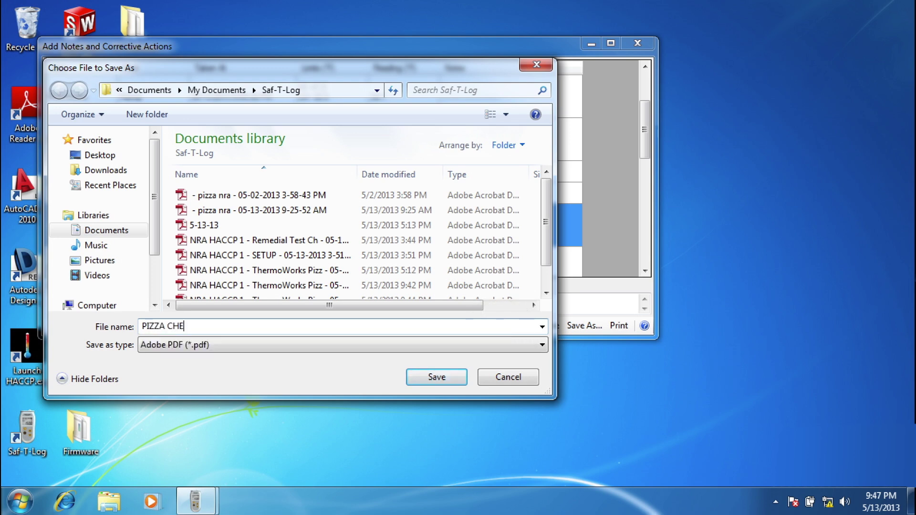
{"action": "key", "text": "Return"}
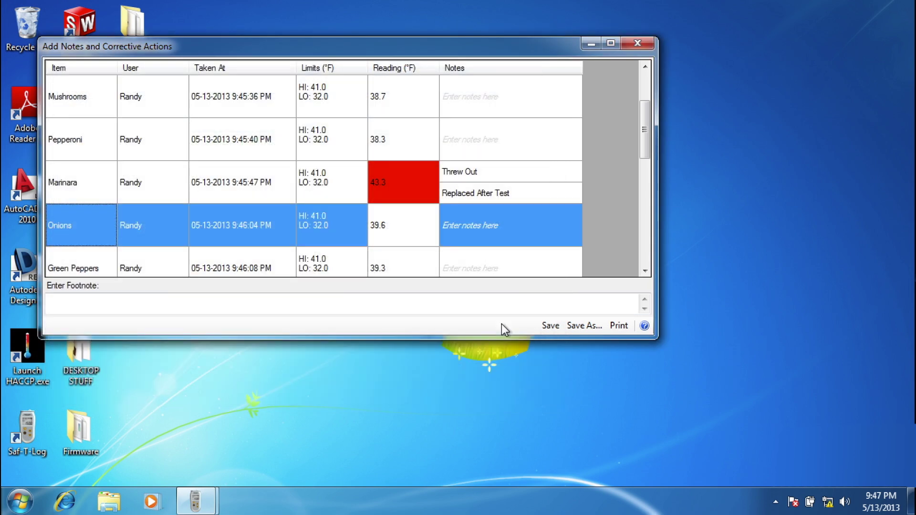
{"action": "left_click", "coordinate": [610, 328]}
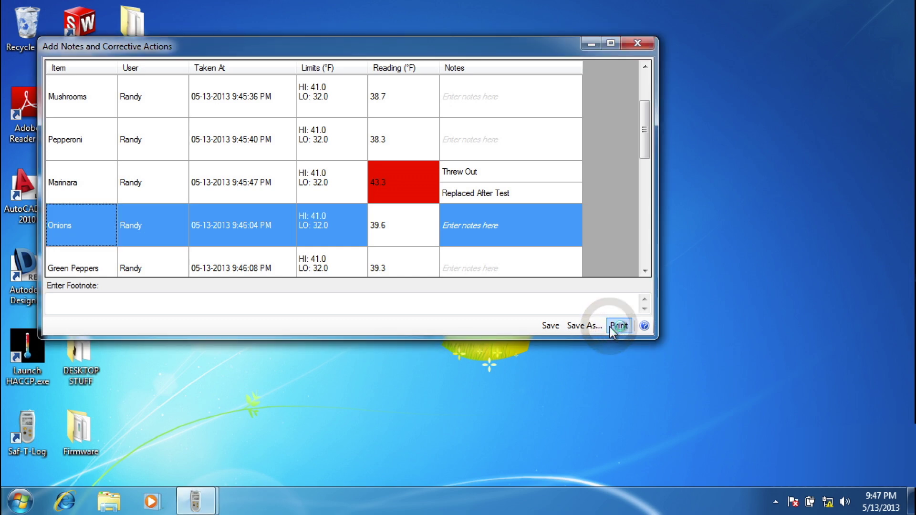